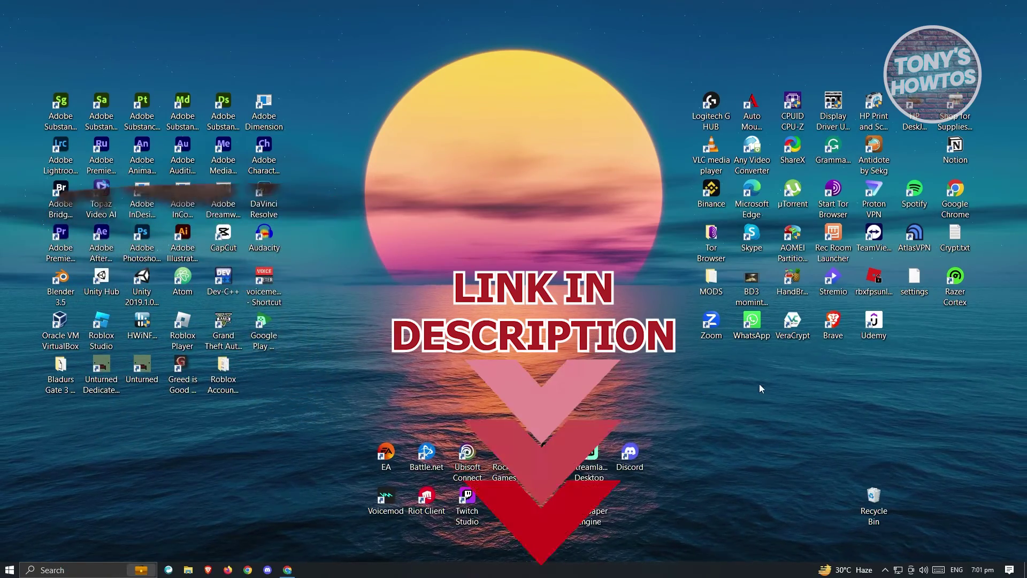
Step: Restore the Chrome window showing the 403 Forbidden error page
{"action": "left_click", "coordinate": [290, 570]}
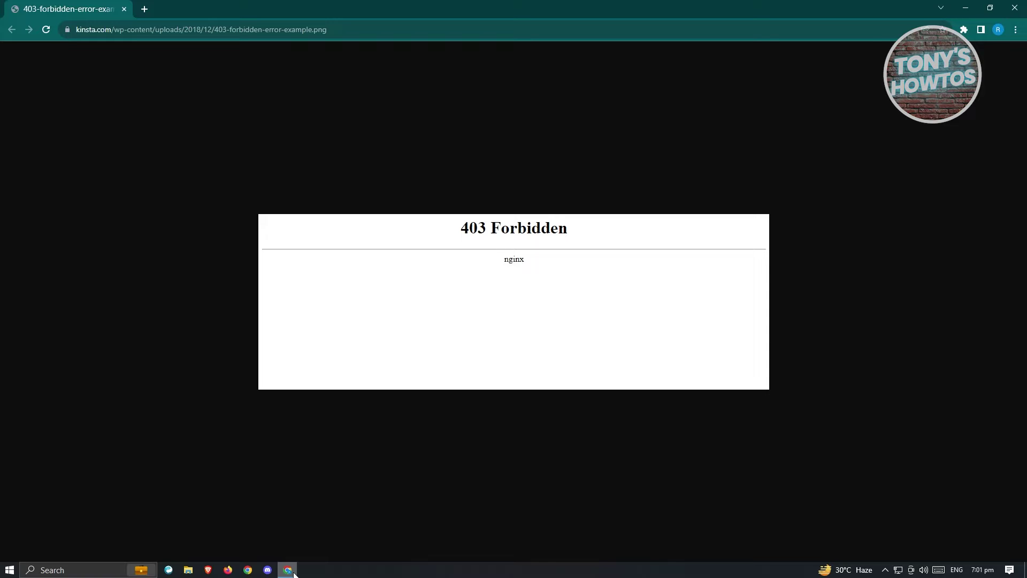
{"action": "left_click", "coordinate": [69, 571]}
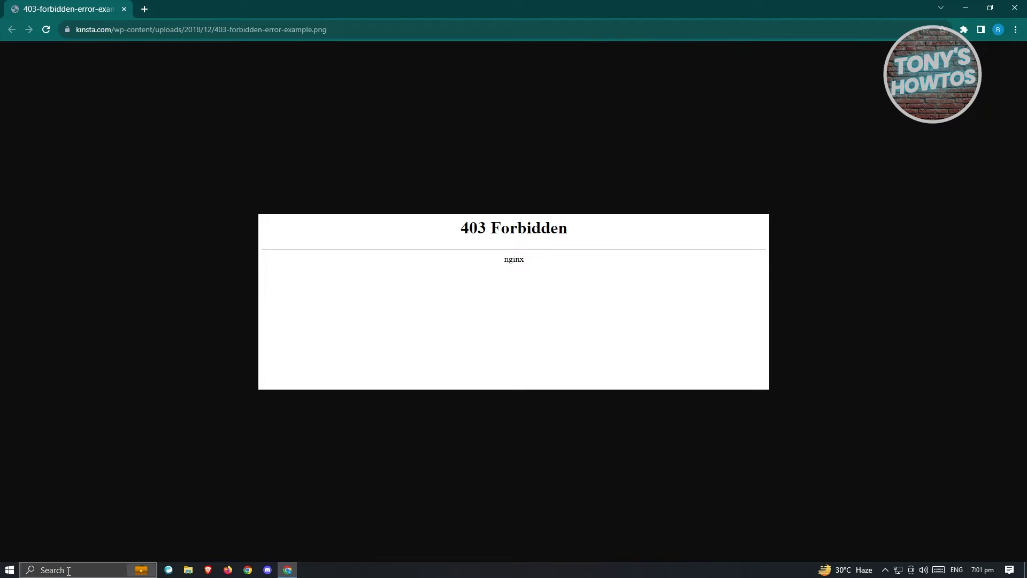
Step: Find Command Prompt with a 'command' search and launch it as administrator to run ipconfig /flushdns
{"action": "type", "text": "command"}
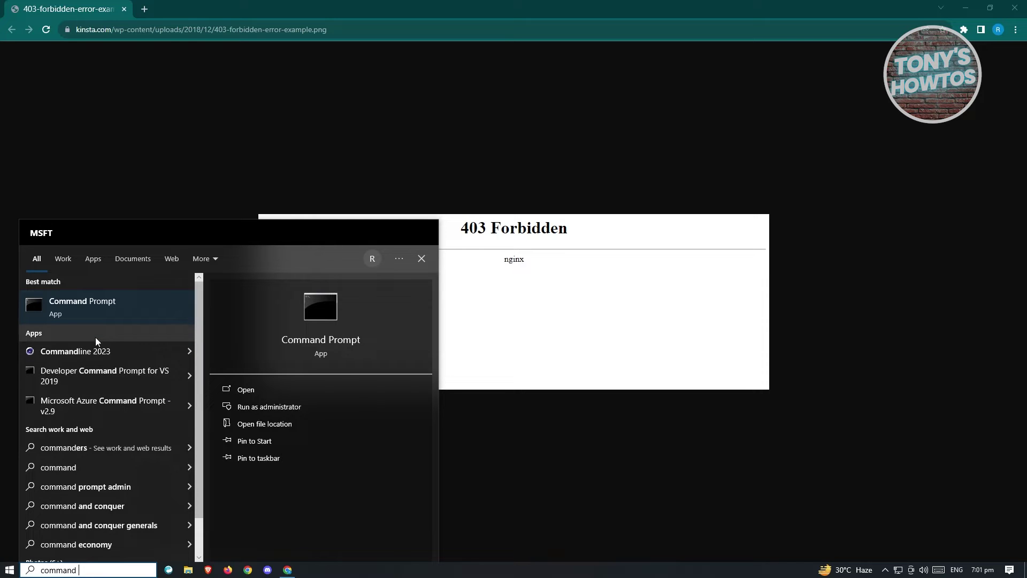
{"action": "right_click", "coordinate": [123, 293]}
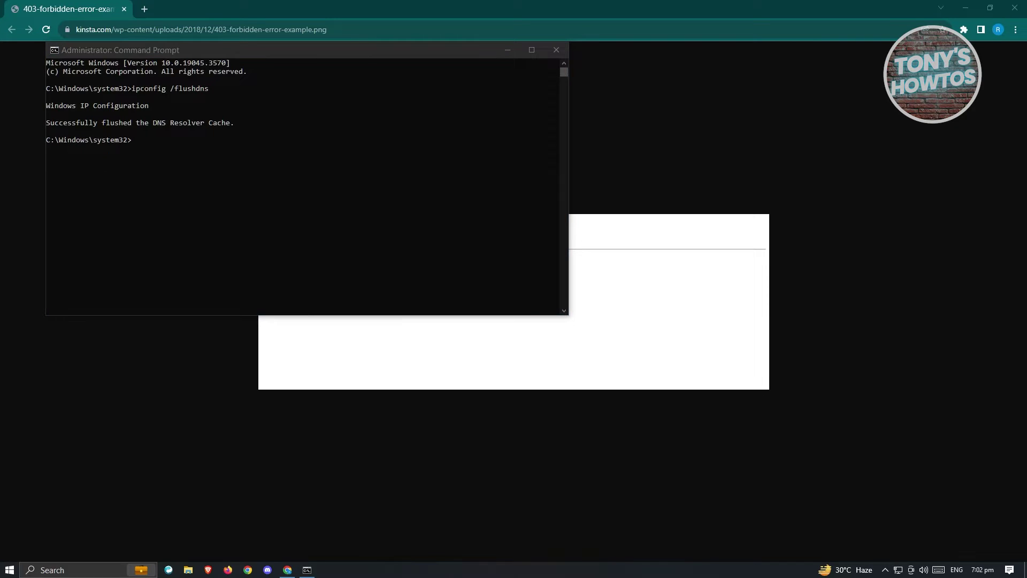
Step: Run netsh winsock reset in the admin Command Prompt to reset the Winsock catalog
{"action": "left_click", "coordinate": [178, 138]}
{"action": "type", "text": "netsh winsock reset"}
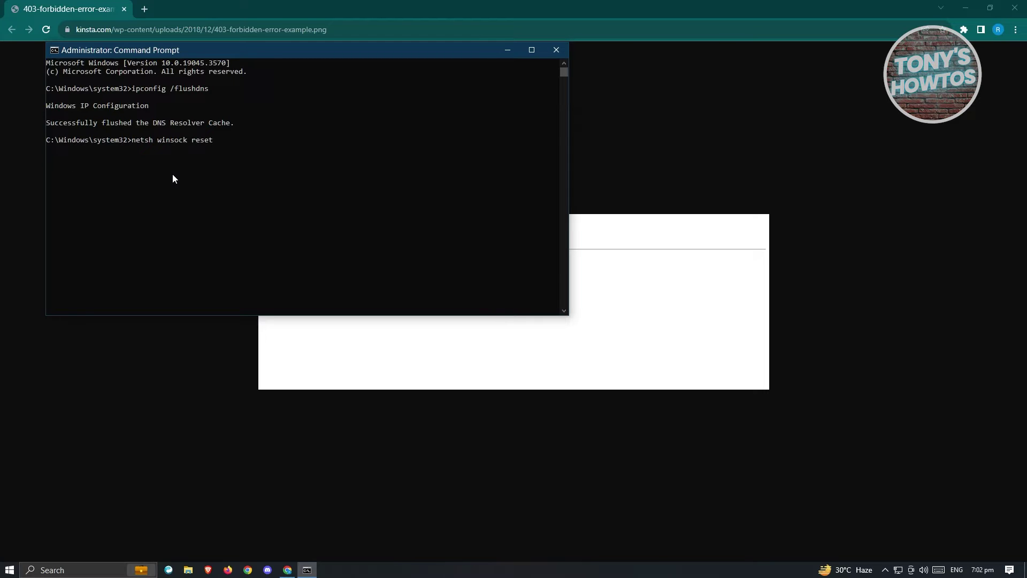
{"action": "key", "text": "Return"}
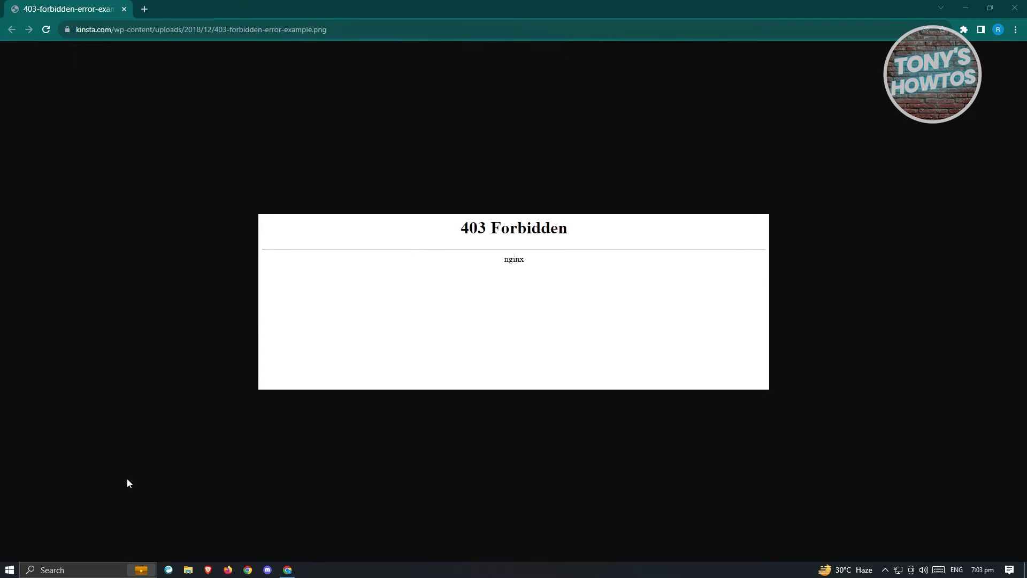
{"action": "left_click", "coordinate": [7, 570]}
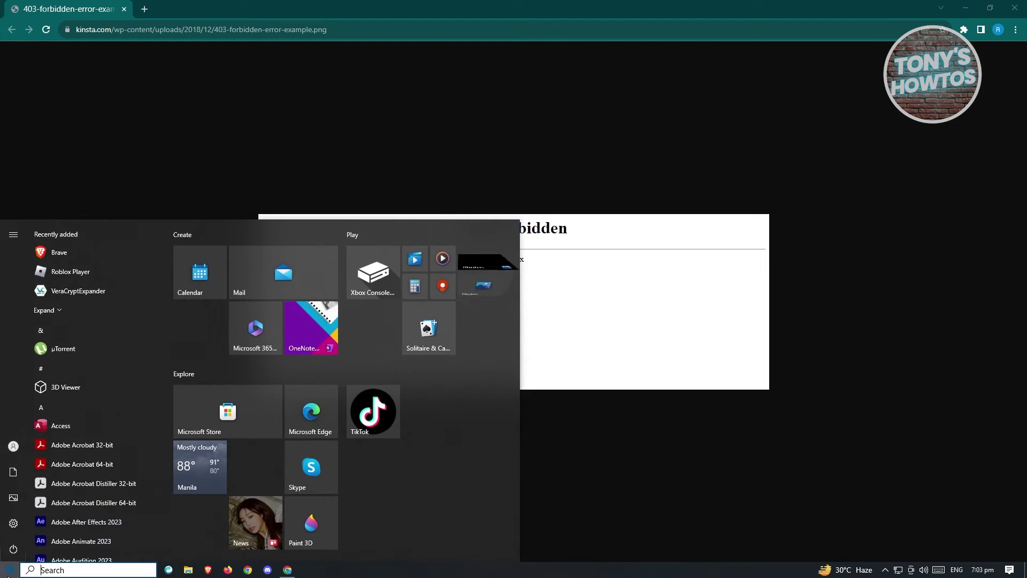
Step: Open Control Panel, switch View by to Category, and go to Network and Internet
{"action": "type", "text": "control"}
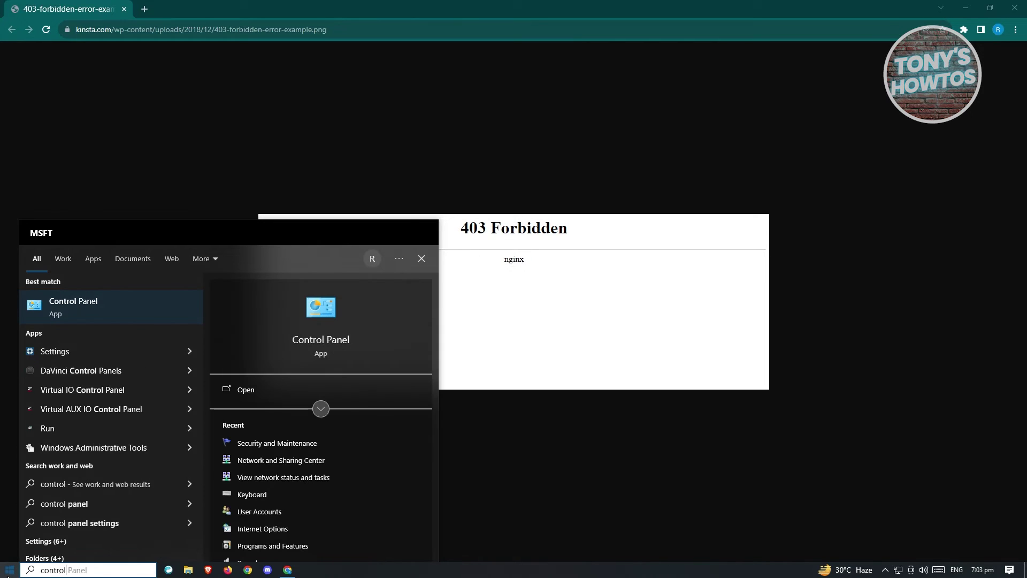
{"action": "left_click", "coordinate": [126, 325]}
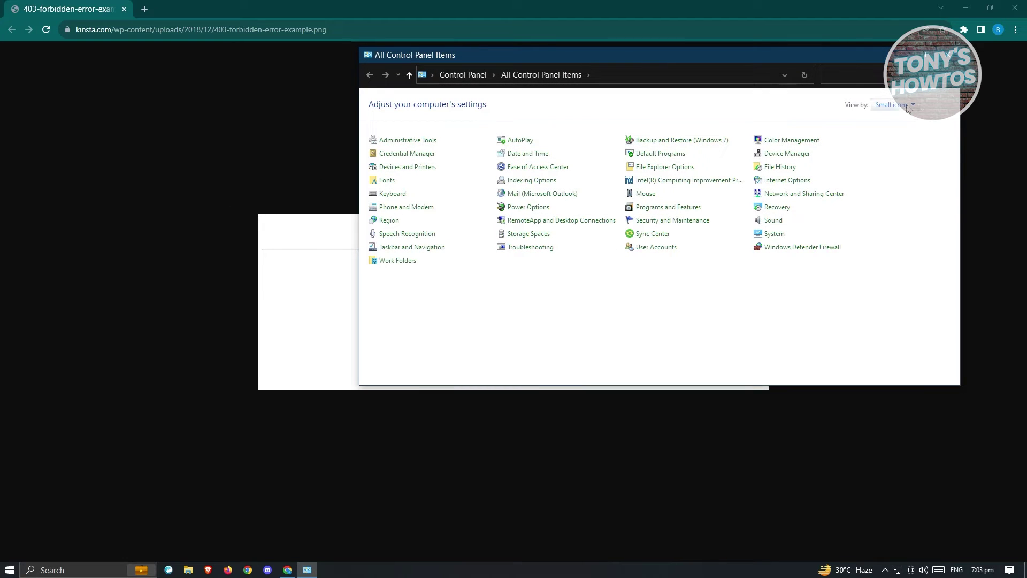
{"action": "left_click", "coordinate": [908, 109]}
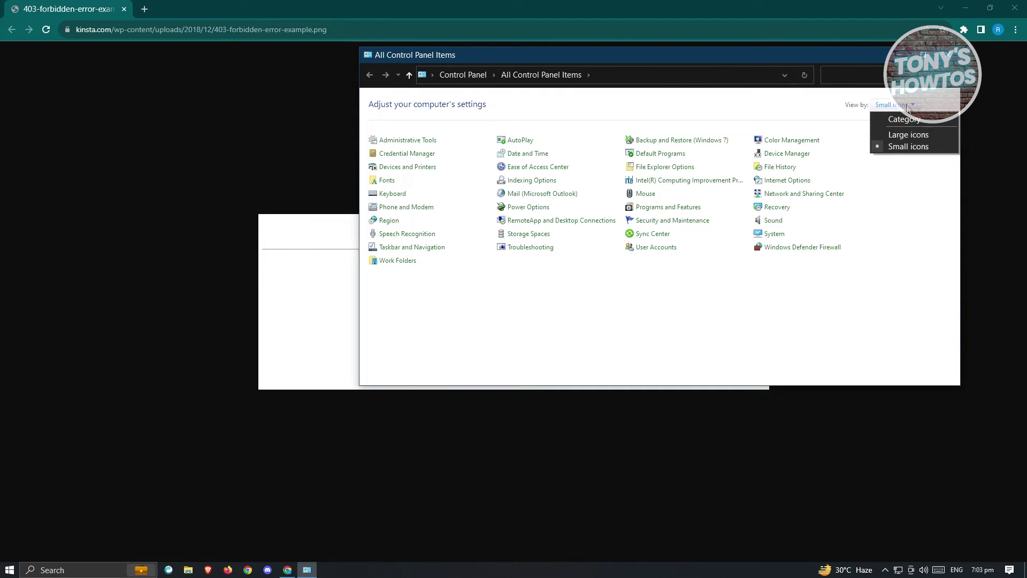
{"action": "left_click", "coordinate": [916, 120]}
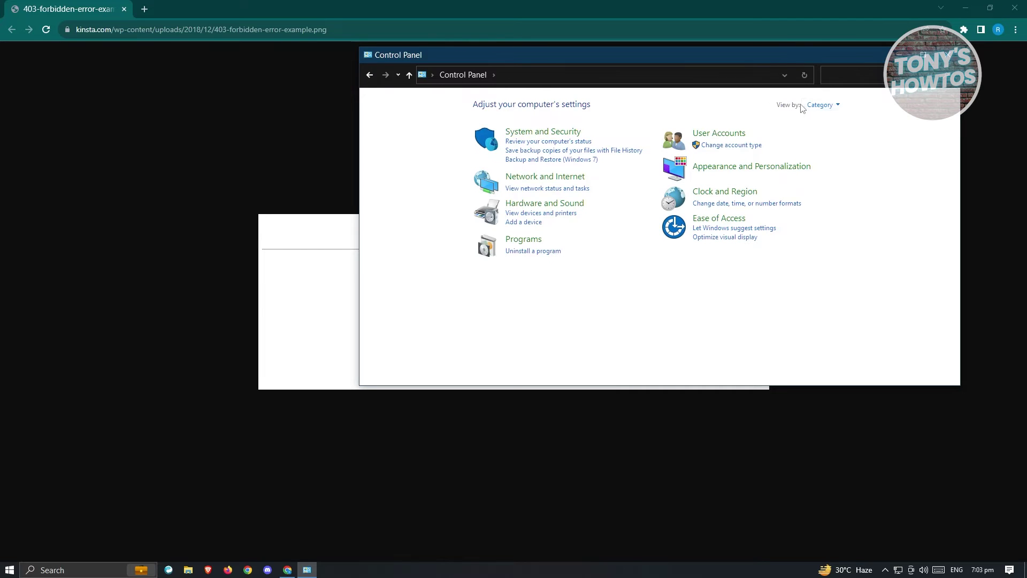
{"action": "left_click", "coordinate": [550, 179]}
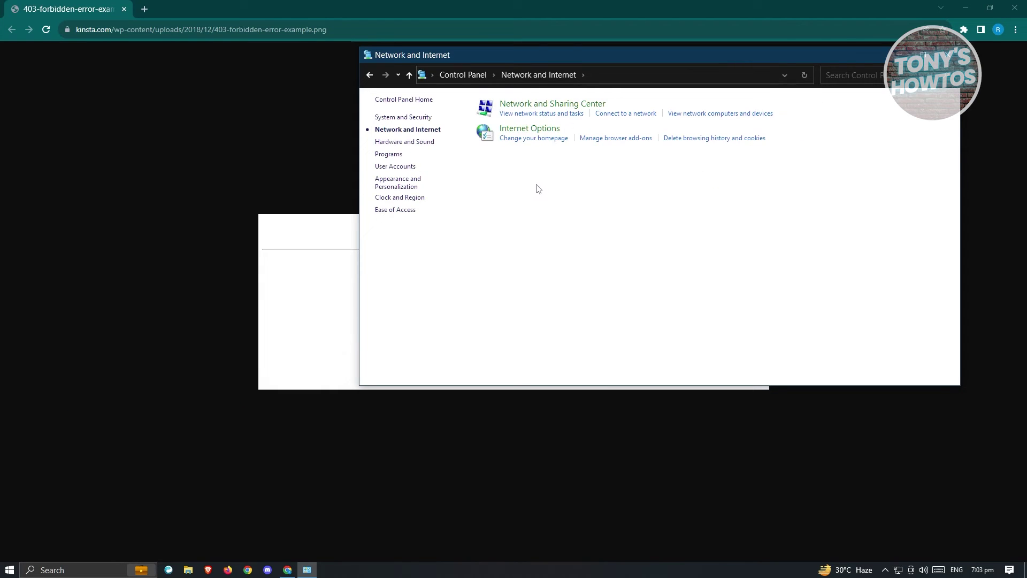
Step: Open the Ethernet connection's Internet Protocol Version 4 (TCP/IPv4) properties from Network and Sharing Center
{"action": "left_click", "coordinate": [563, 107]}
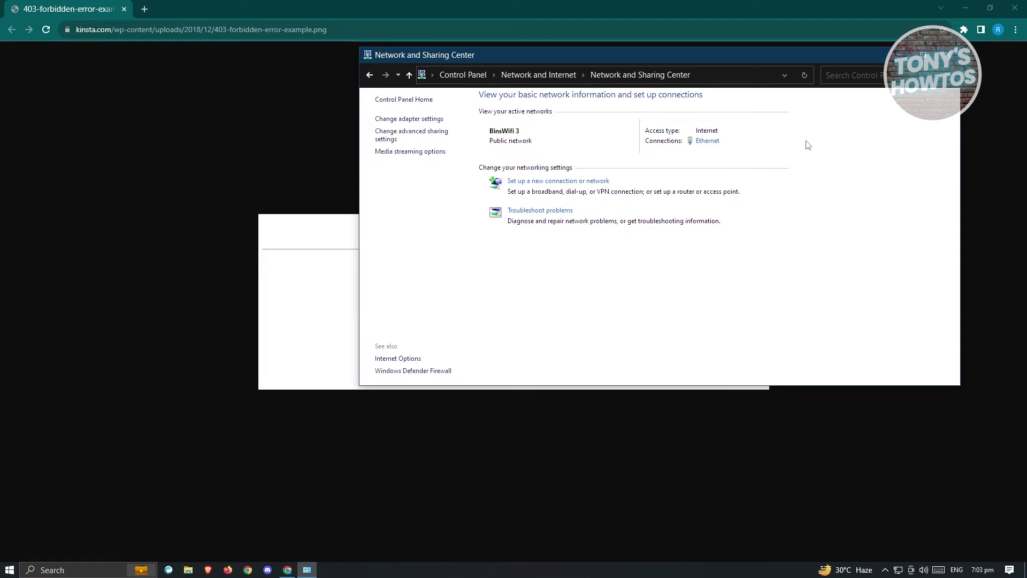
{"action": "left_click", "coordinate": [707, 141]}
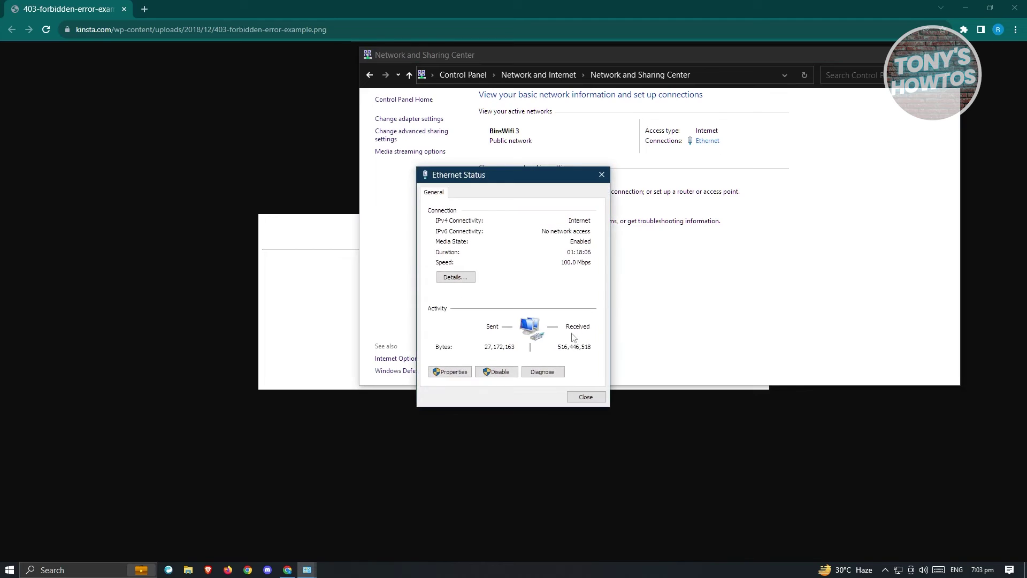
{"action": "left_click", "coordinate": [451, 372]}
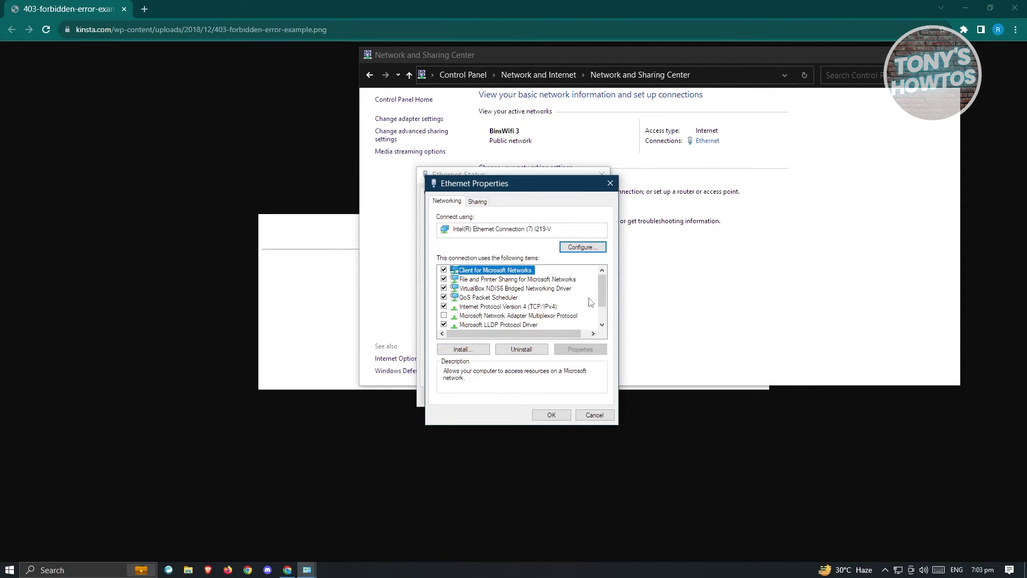
{"action": "scroll", "coordinate": [589, 306], "scroll_direction": "down", "scroll_amount": 1}
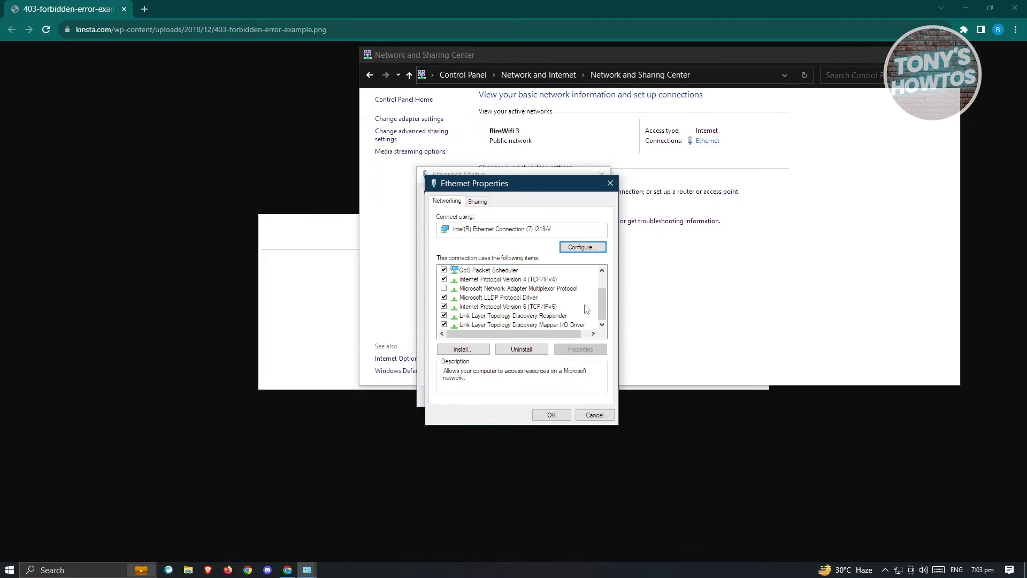
{"action": "left_click", "coordinate": [554, 280]}
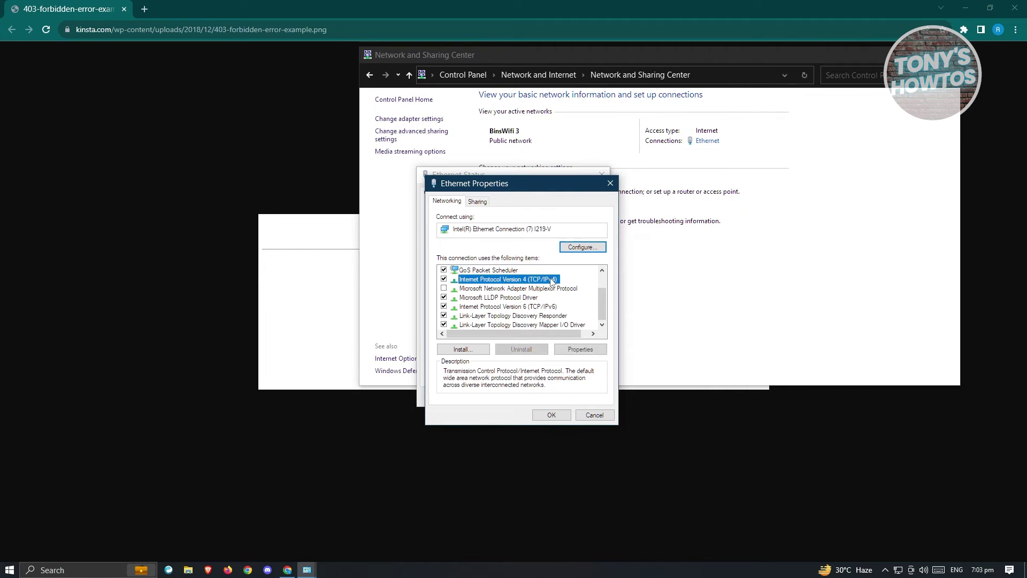
{"action": "left_click", "coordinate": [581, 349]}
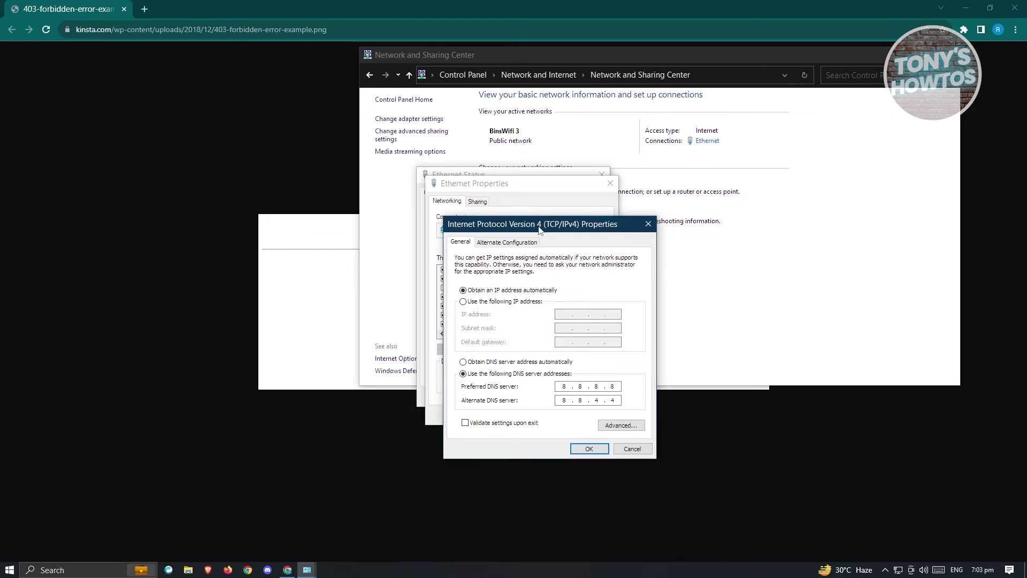
Step: Save DNS servers 8.8.8.8 and 8.8.4.4 for Ethernet IPv4 and close all network windows
{"action": "left_click_drag", "start_coordinate": [538, 227], "coordinate": [419, 97]}
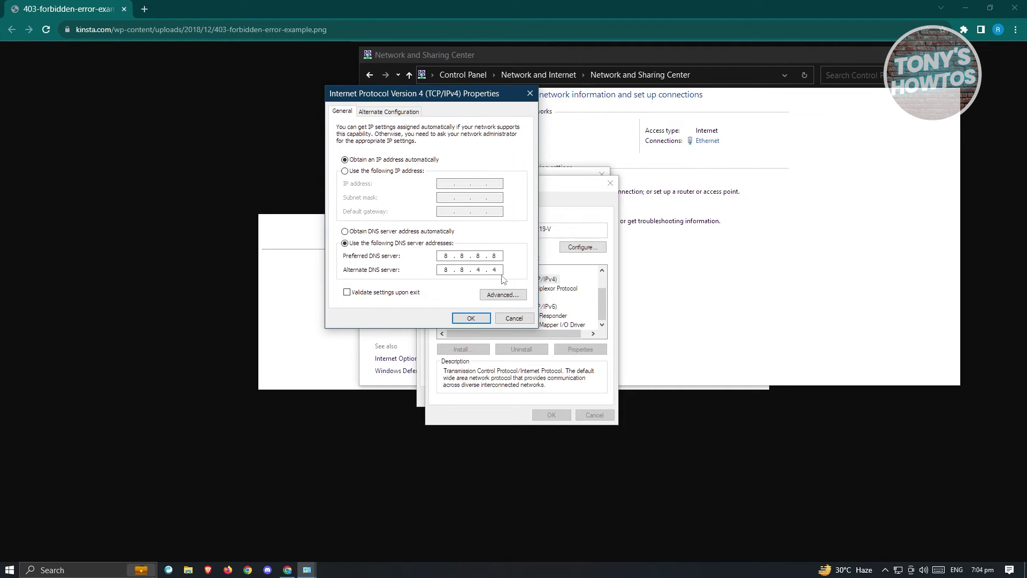
{"action": "left_click", "coordinate": [470, 318]}
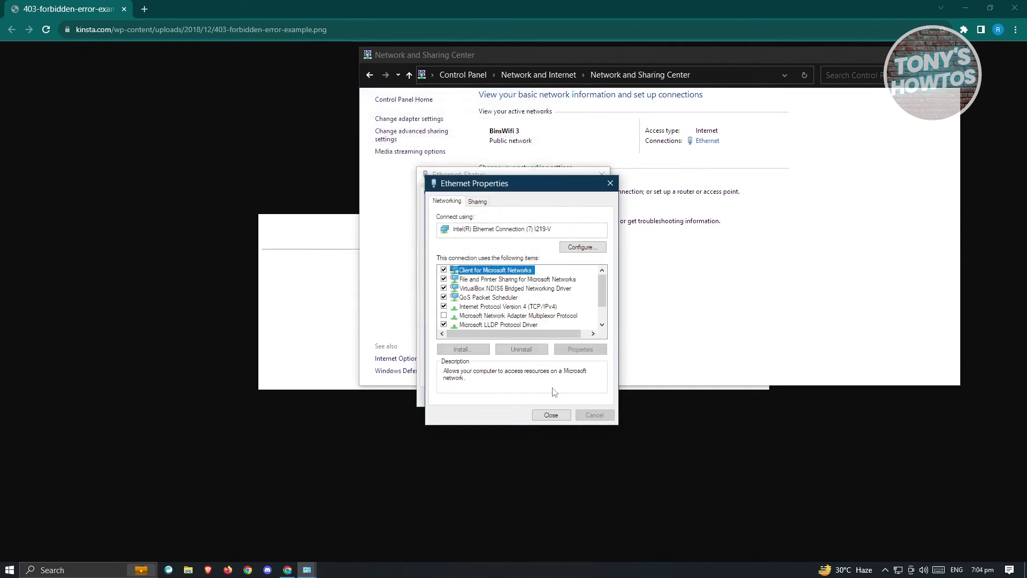
{"action": "left_click", "coordinate": [551, 415]}
{"action": "left_click", "coordinate": [586, 397]}
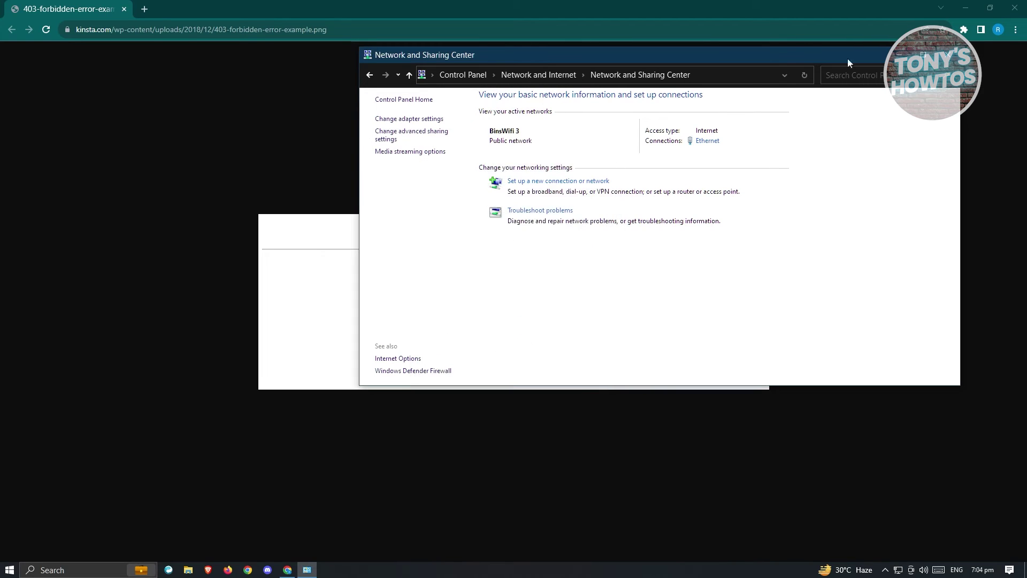
{"action": "left_click", "coordinate": [947, 56]}
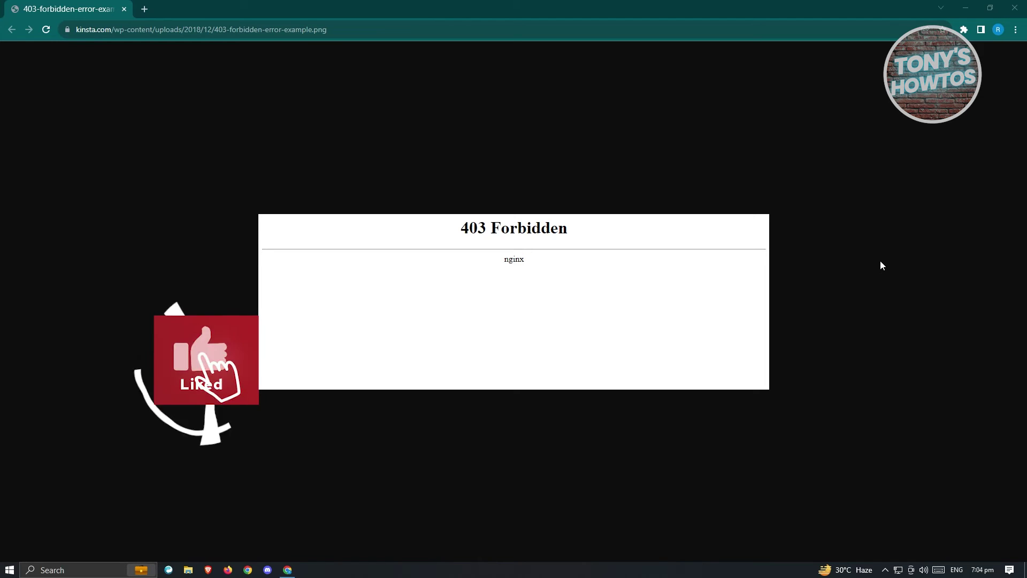
Step: Open Chrome Settings from the three-dot menu and go to Privacy and security
{"action": "left_click", "coordinate": [1015, 30]}
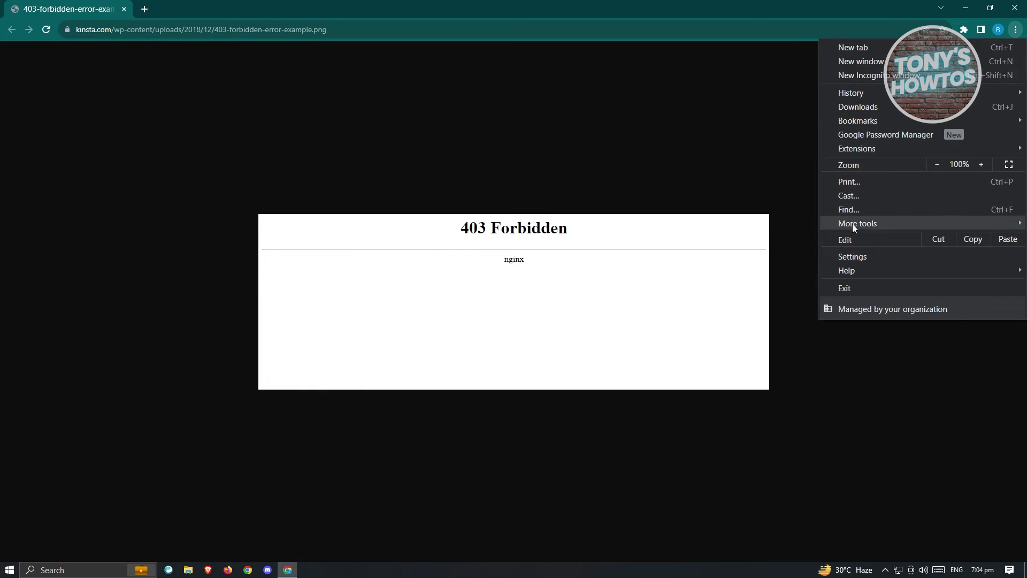
{"action": "left_click", "coordinate": [853, 256]}
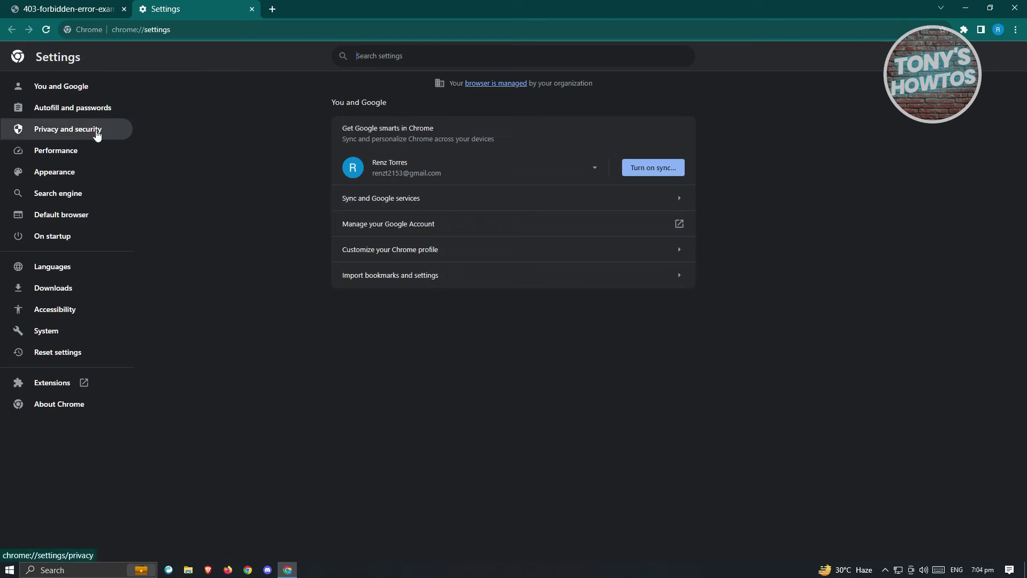
{"action": "left_click", "coordinate": [97, 136]}
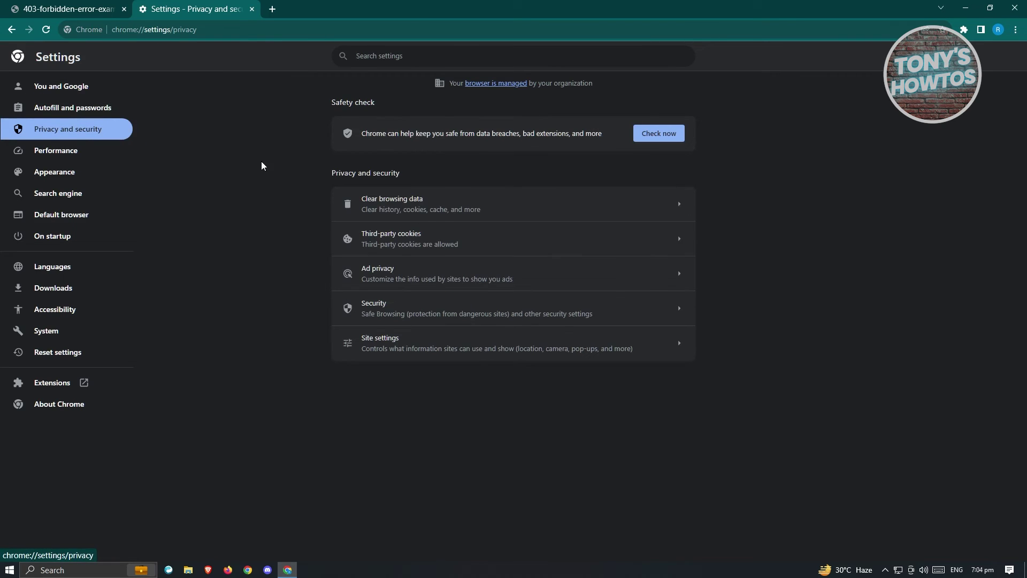
Step: Open Site settings and view permissions and data stored across all sites
{"action": "left_click", "coordinate": [495, 350]}
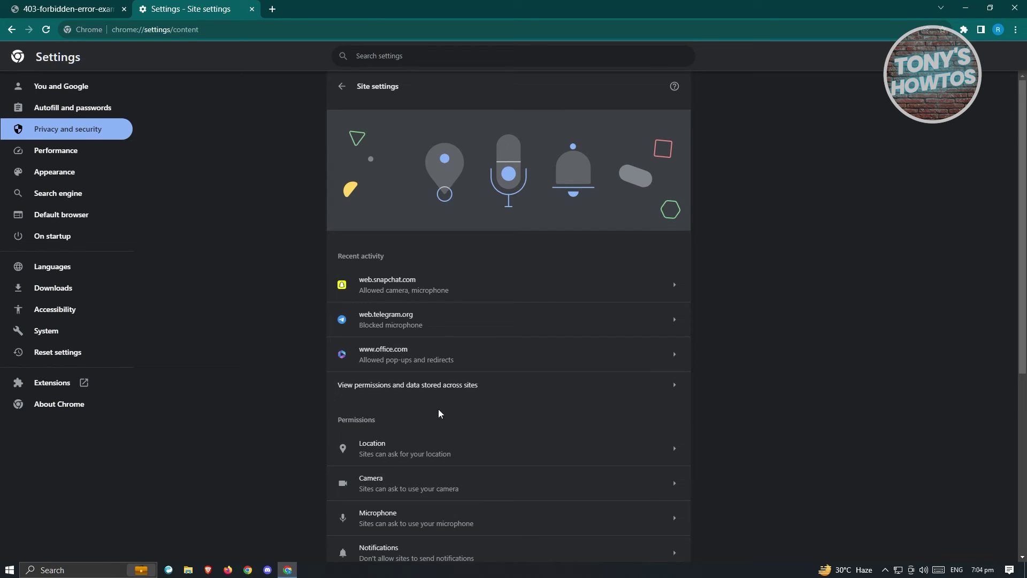
{"action": "left_click", "coordinate": [433, 394]}
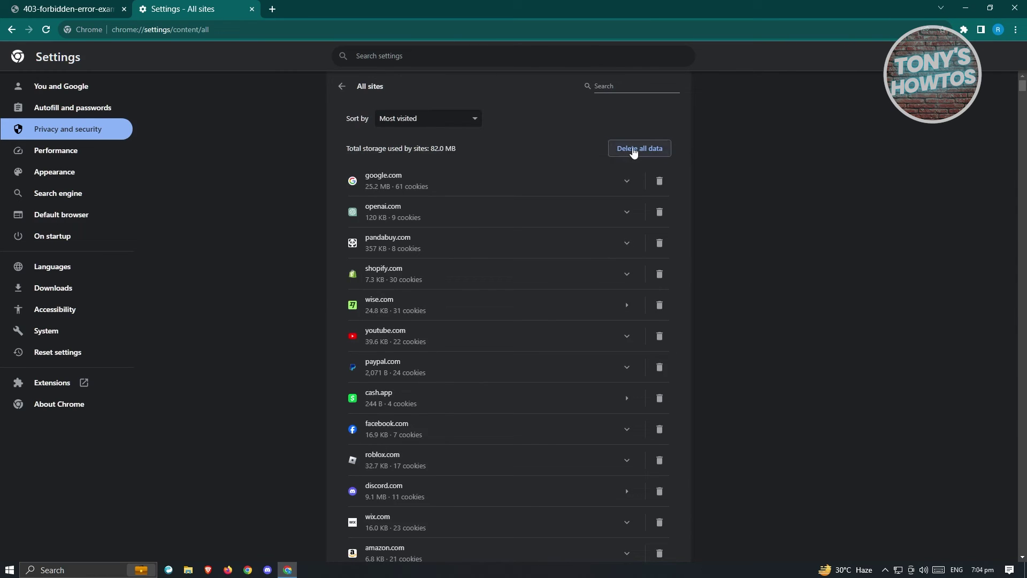
{"action": "left_click", "coordinate": [626, 150]}
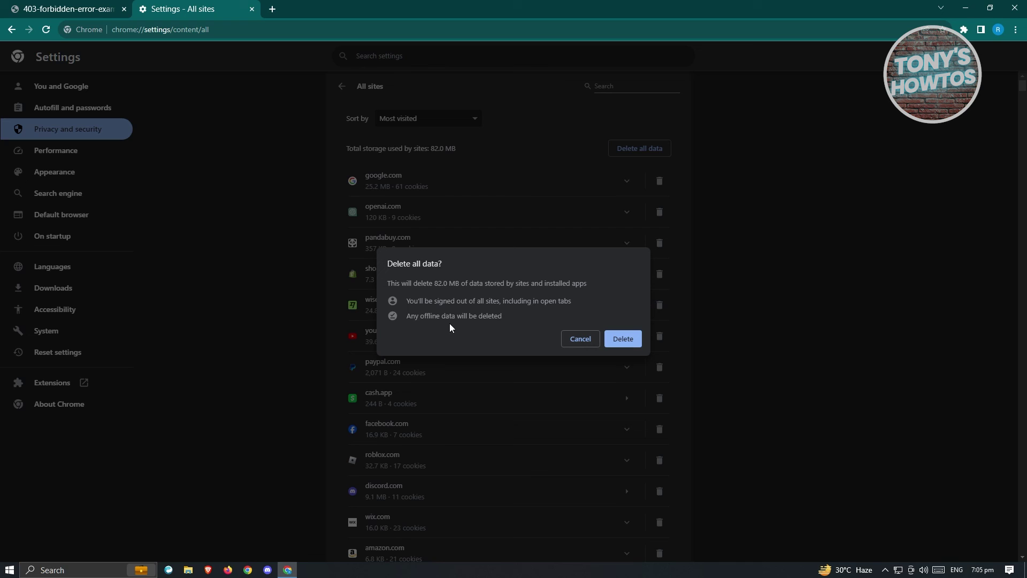
{"action": "left_click", "coordinate": [588, 339]}
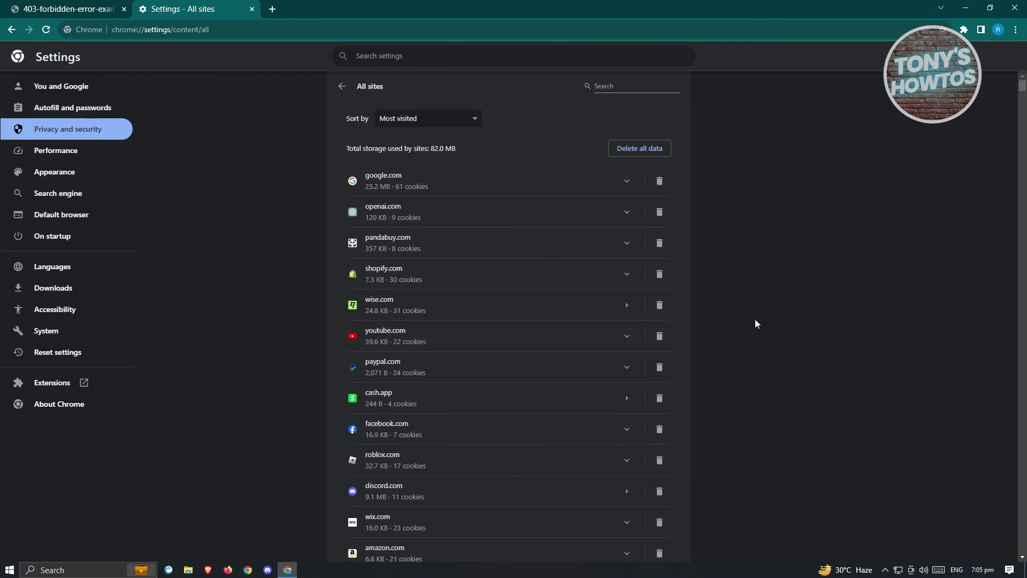